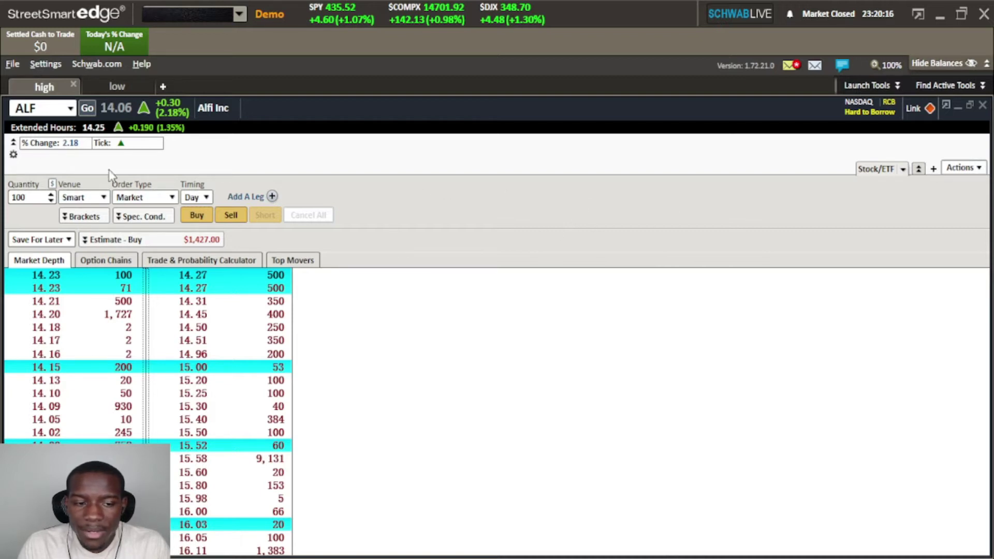
# Open the application settings and show the equity hotkeys for trading
pyautogui.rightClick(478, 200)
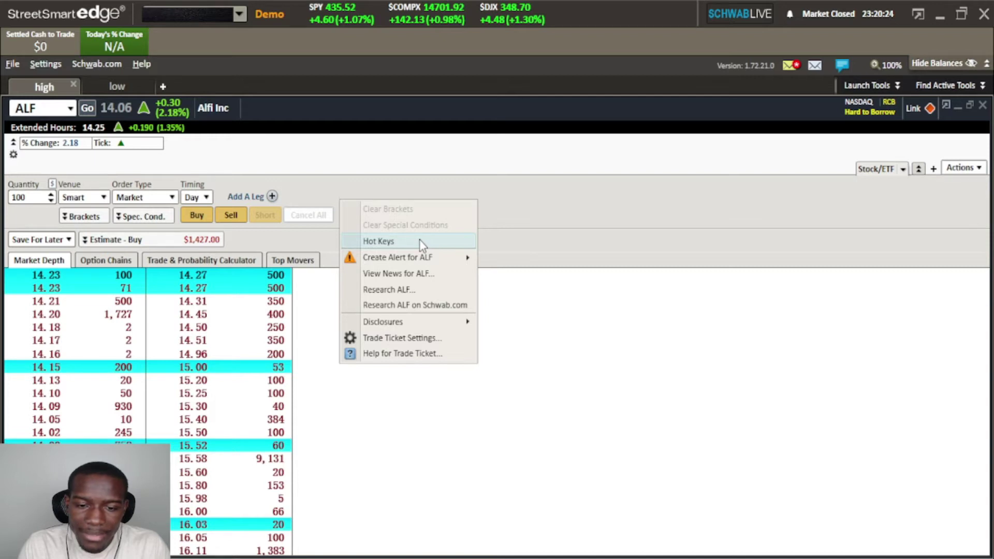
pyautogui.click(563, 231)
pyautogui.click(60, 64)
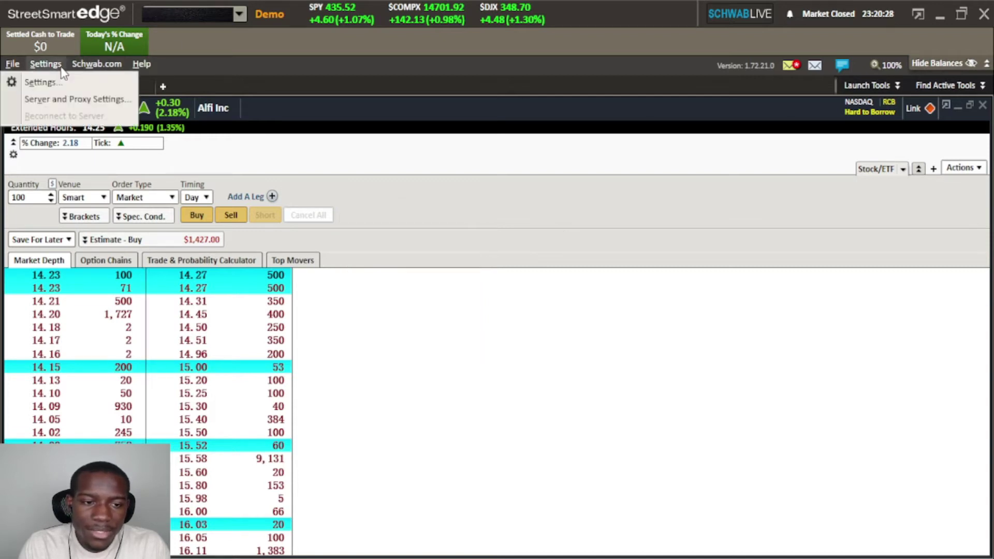
pyautogui.click(56, 81)
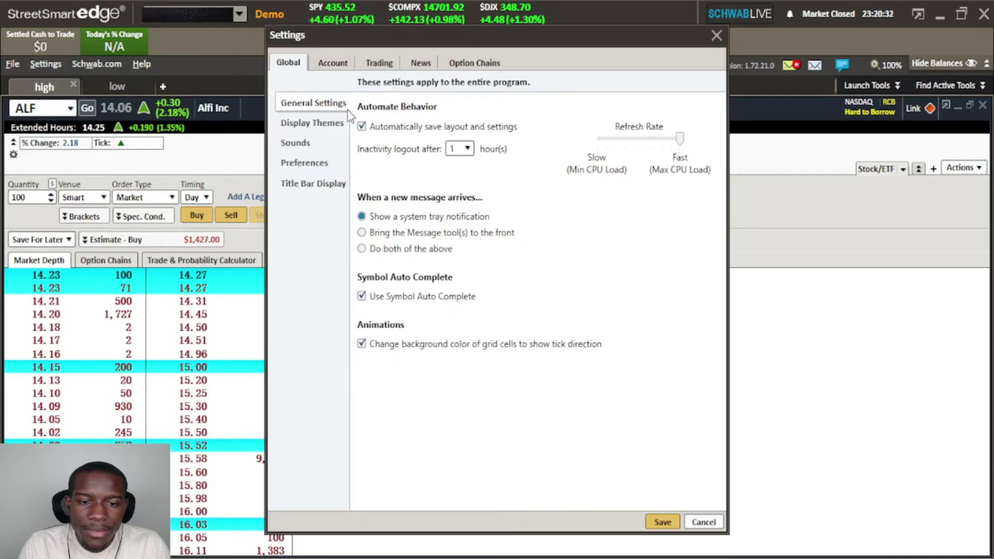
pyautogui.click(380, 65)
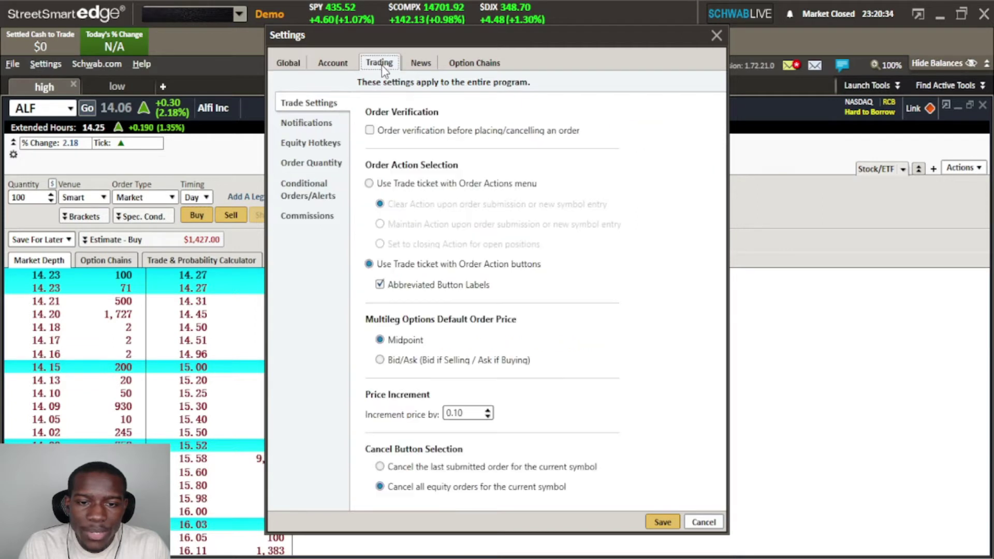
pyautogui.click(326, 148)
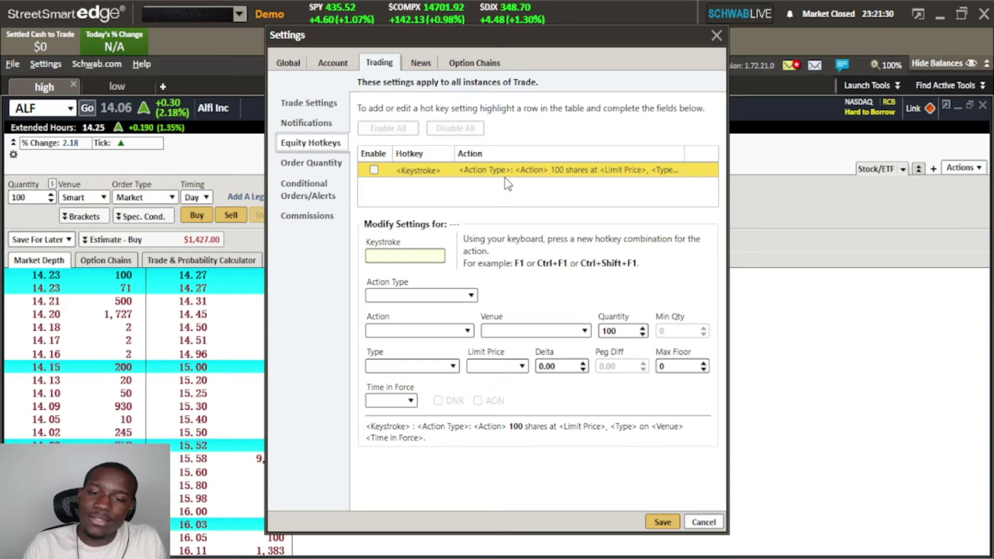
# Try Ctrl+C, Ctrl+X and Ctrl+V as the empty hotkey's keystroke, and assign Ctrl+K to it
pyautogui.click(373, 170)
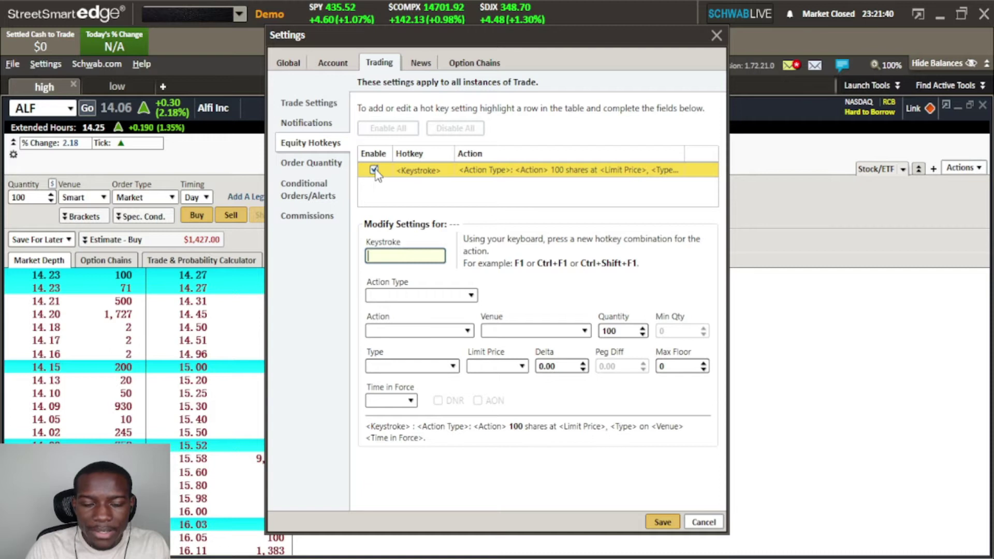
pyautogui.click(374, 171)
pyautogui.click(431, 258)
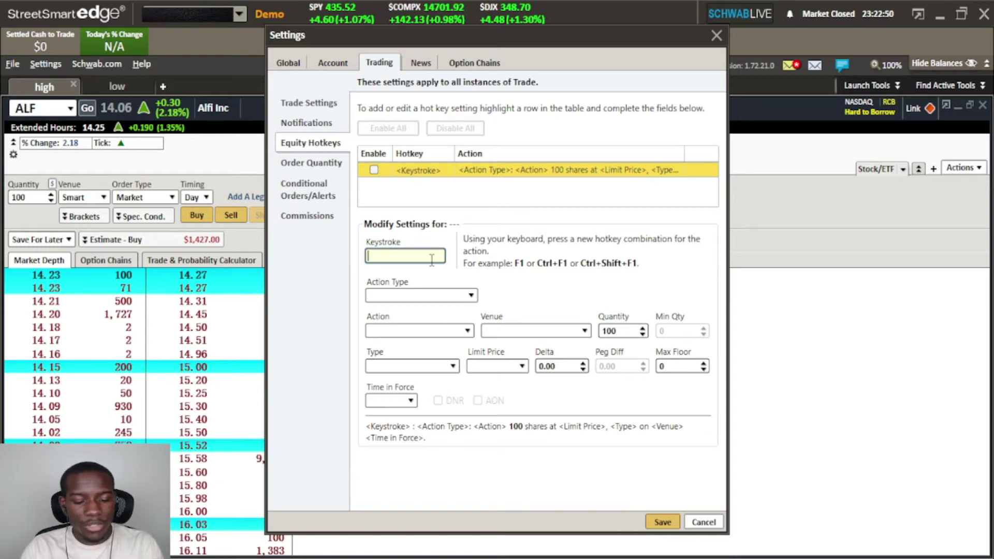
pyautogui.hotkey('ctrl', 'c')
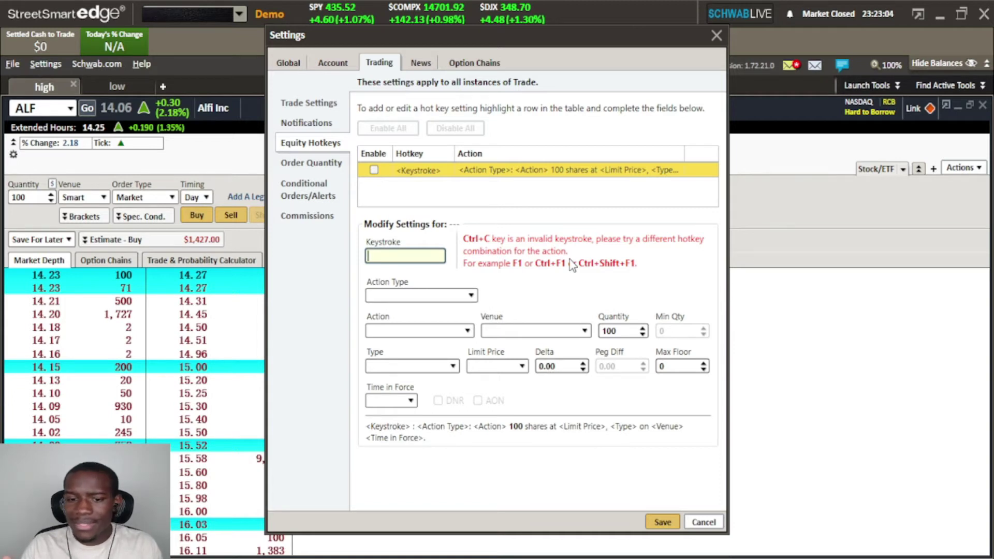
pyautogui.hotkey('ctrl', 'x')
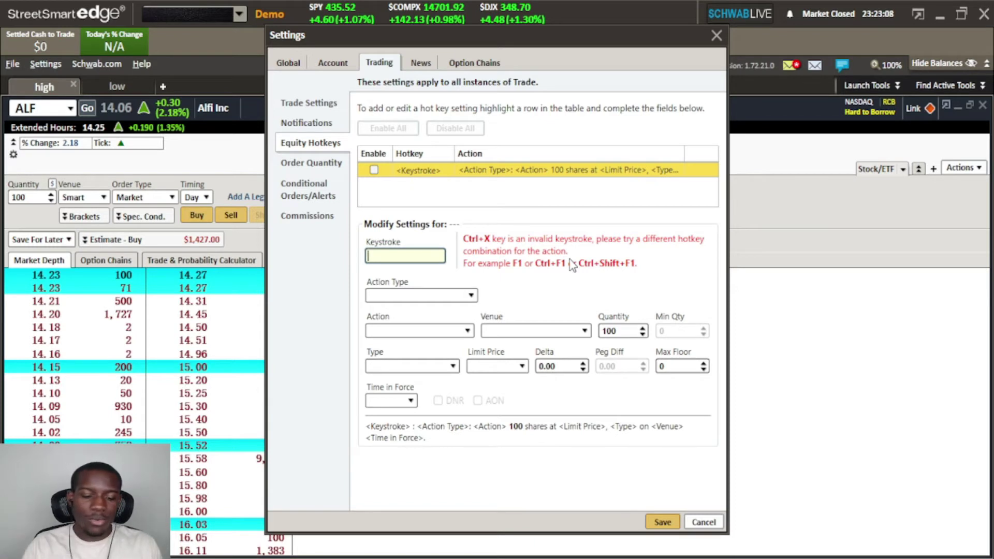
pyautogui.hotkey('ctrl', 'v')
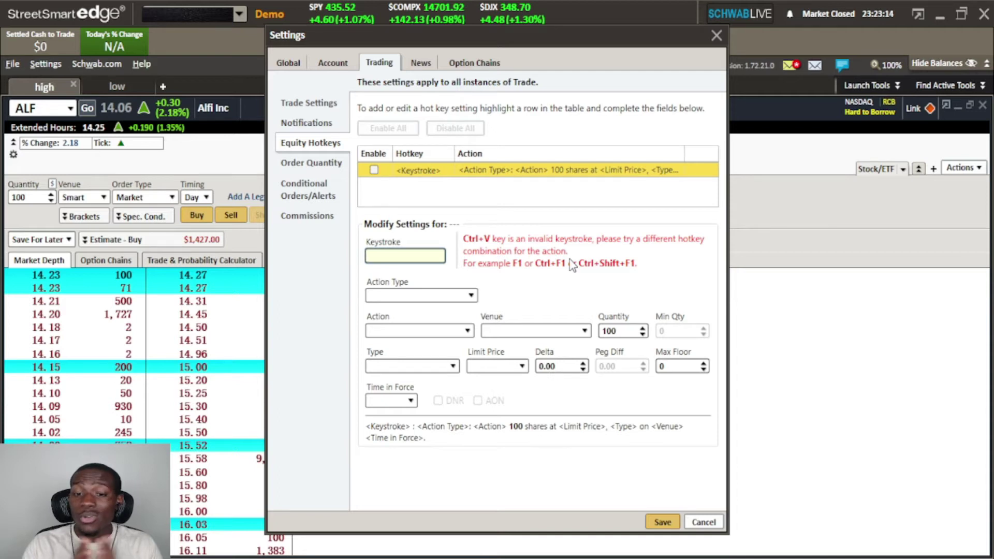
pyautogui.hotkey('ctrl', 'k')
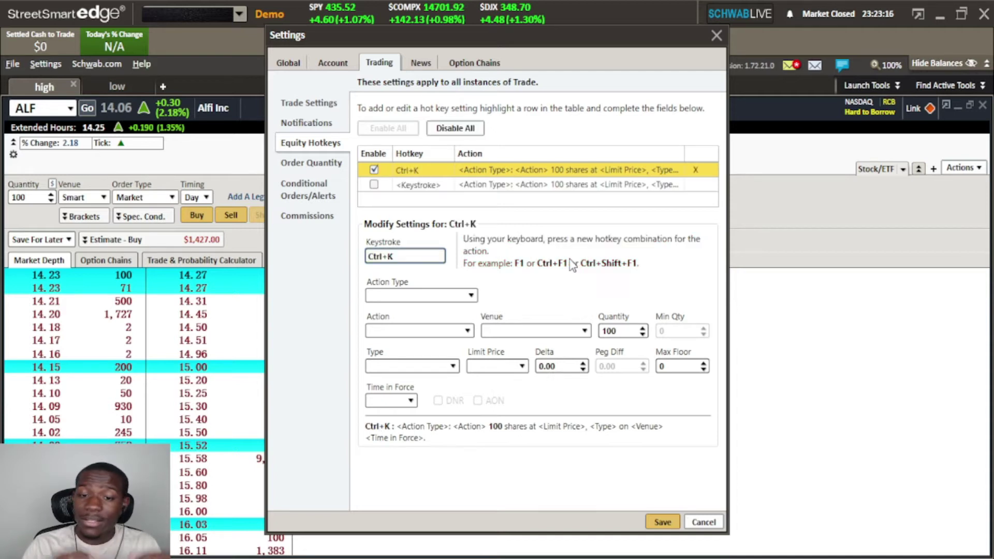
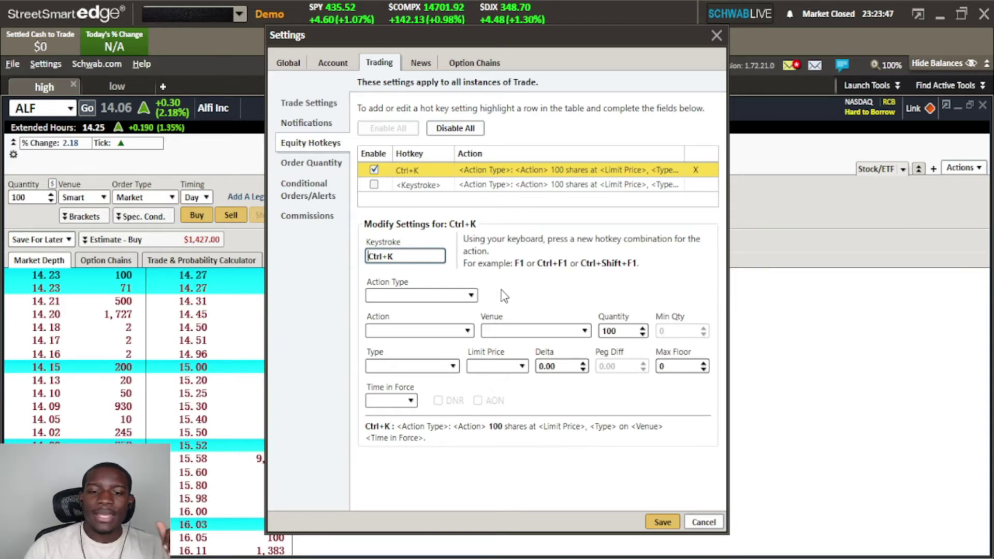
# Set the Ctrl+K hotkey's action type to Load Quantity and save the settings
pyautogui.click(472, 296)
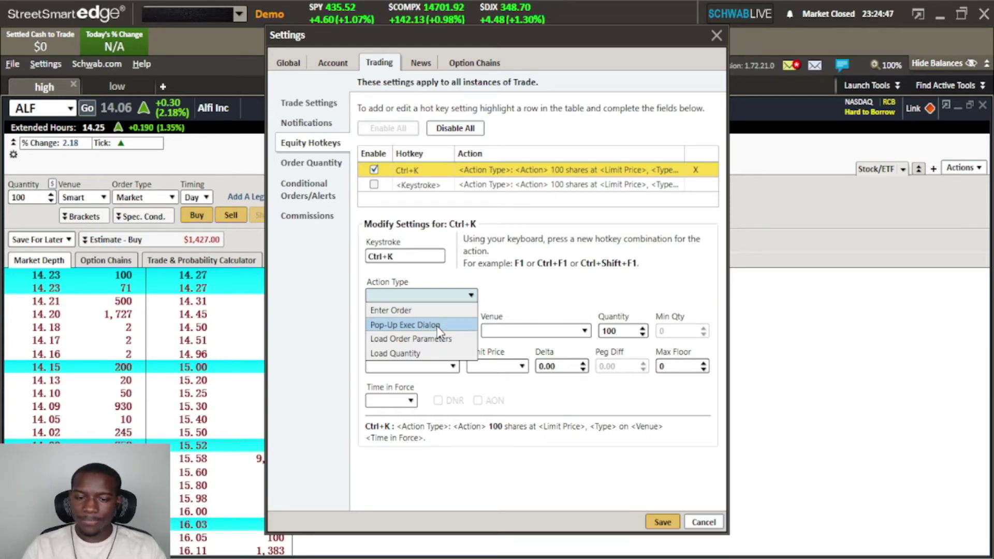
pyautogui.click(421, 353)
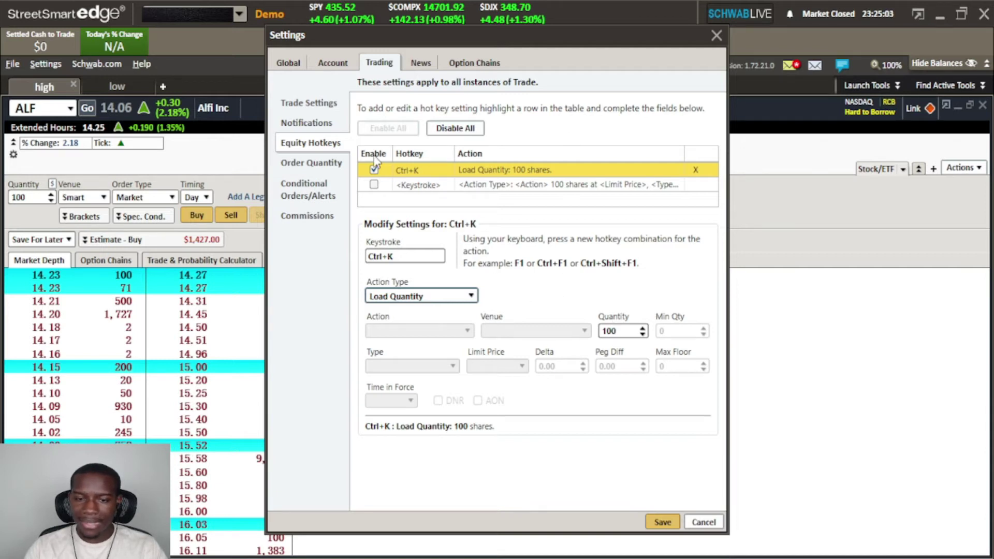
pyautogui.click(663, 522)
# Set the order quantity on the ALF trade ticket to 23 and leave the field
pyautogui.click(36, 199)
pyautogui.press('BackSpace')
pyautogui.press('BackSpace')
pyautogui.press('BackSpace')
pyautogui.write('23')
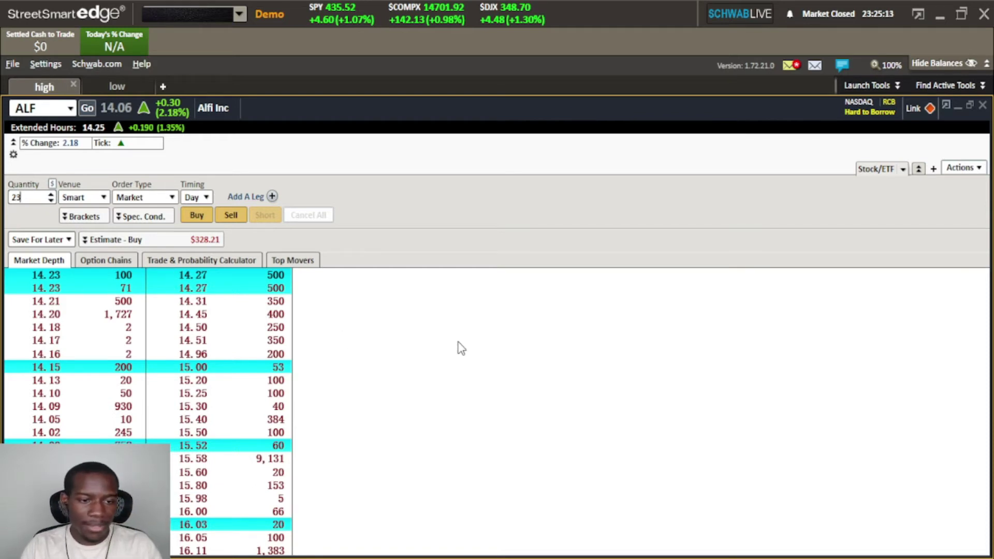
pyautogui.click(479, 352)
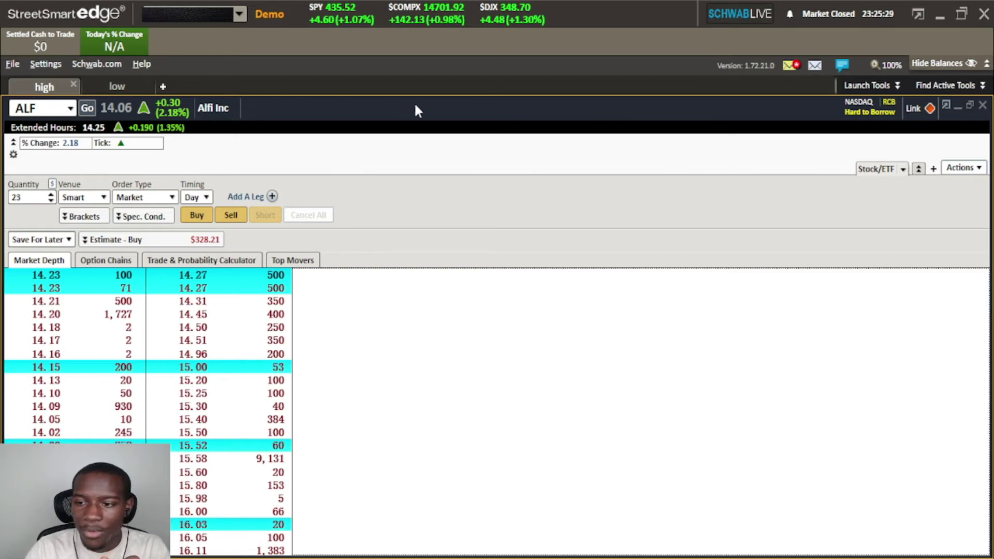
# Open a second, narrowed All In One Trade Tool beside the restored ALF ticket, switch between the two, and close the extra one
pyautogui.click(969, 103)
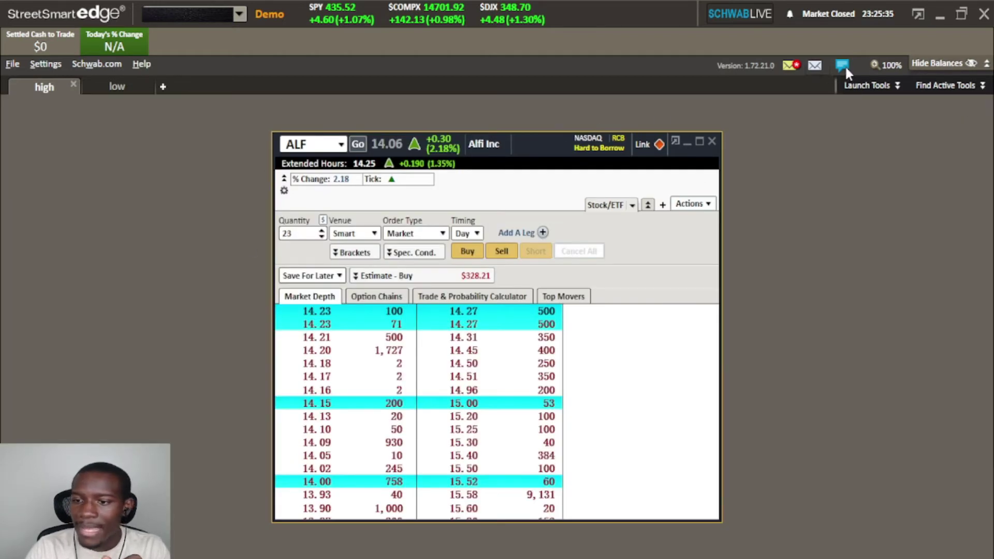
pyautogui.click(888, 83)
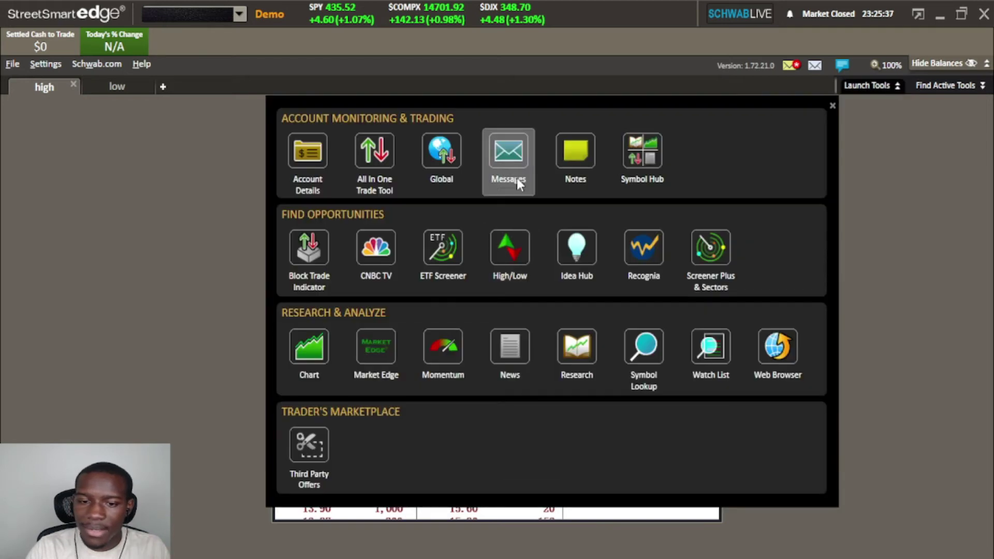
pyautogui.click(371, 178)
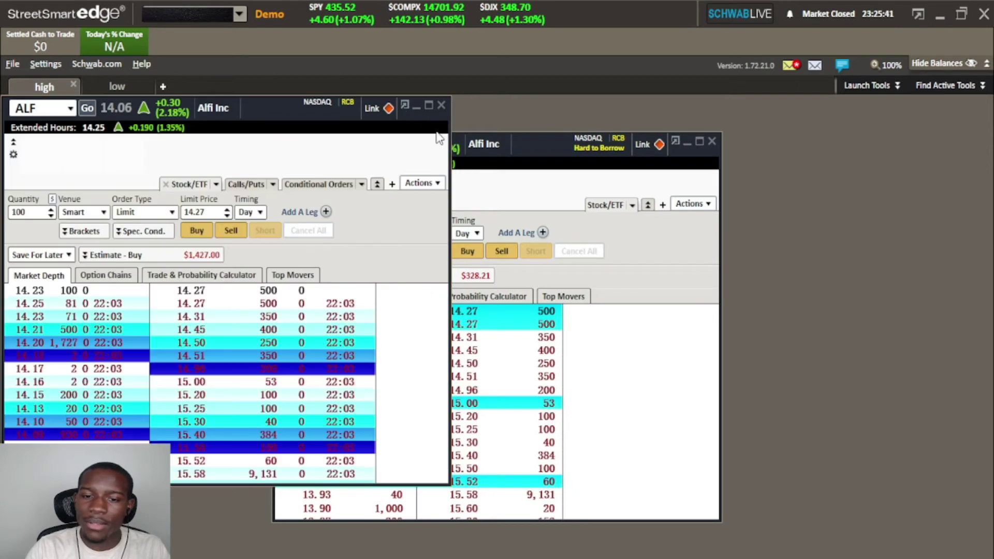
pyautogui.moveTo(450, 128); pyautogui.dragTo(242, 231)
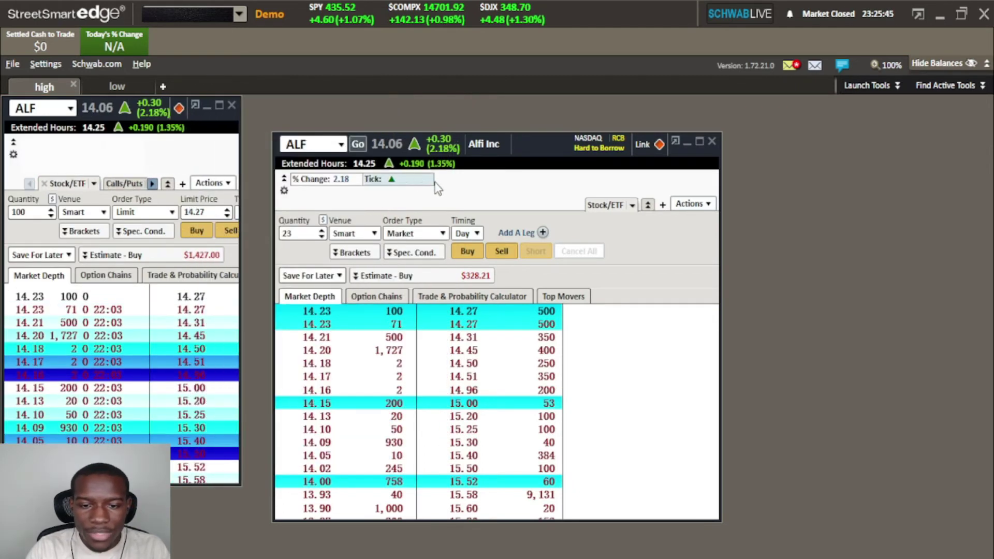
pyautogui.click(511, 198)
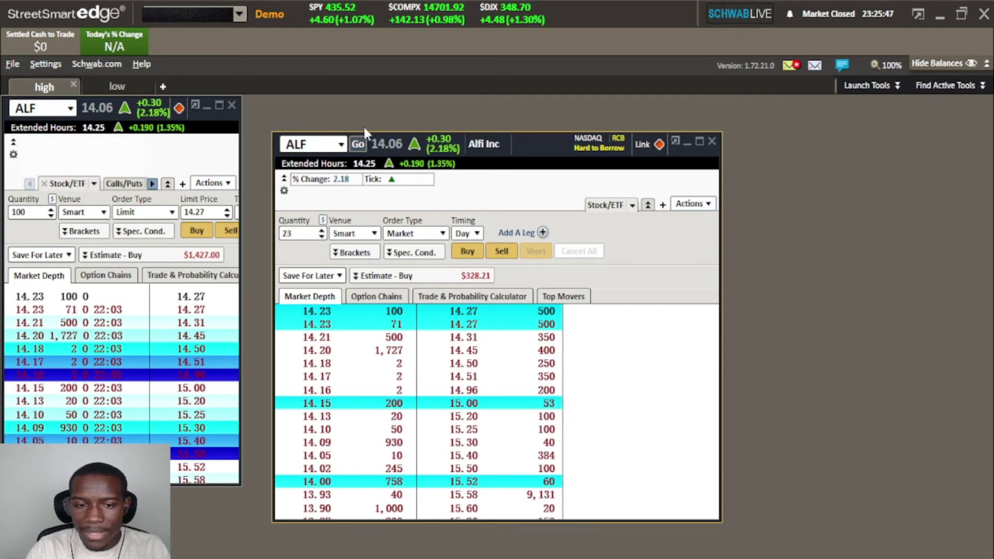
pyautogui.click(207, 145)
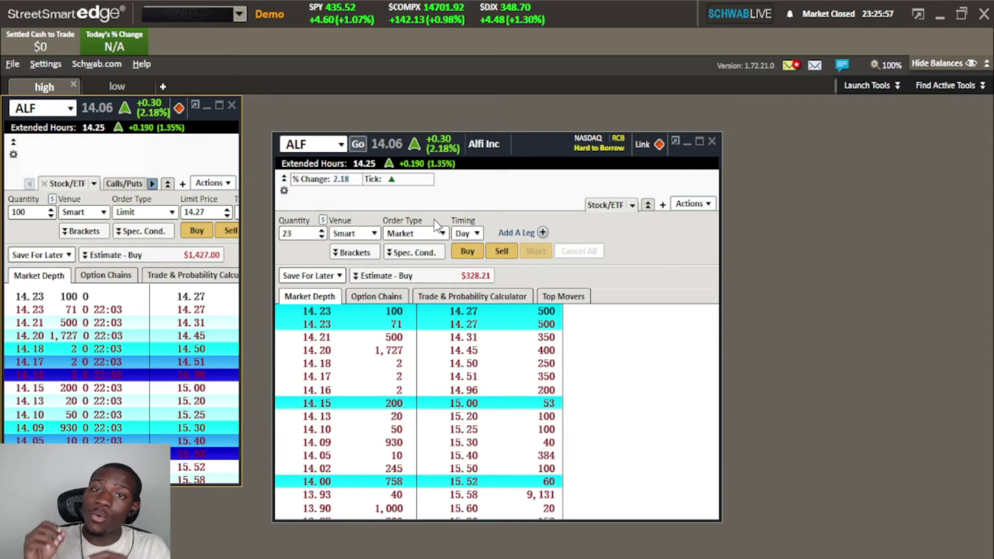
pyautogui.click(232, 106)
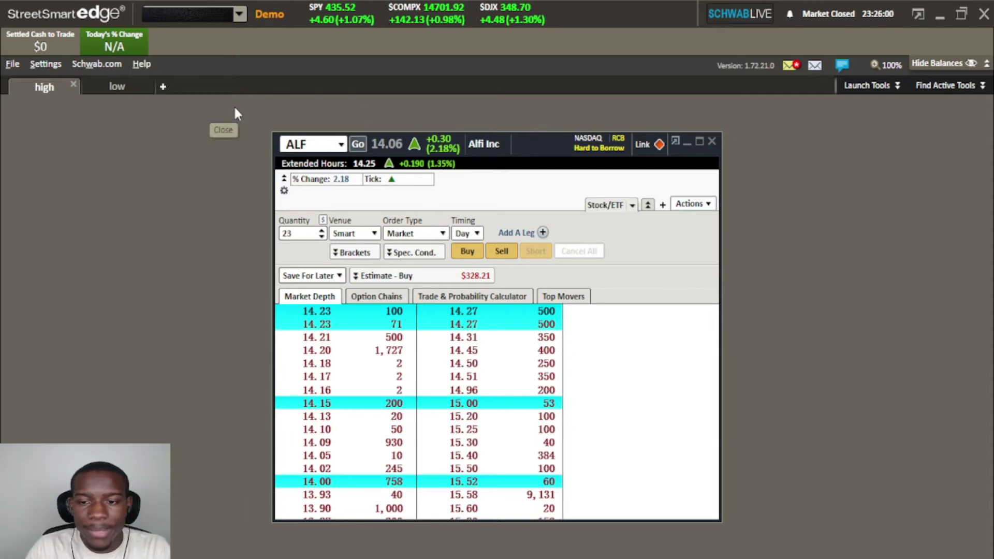
pyautogui.click(699, 142)
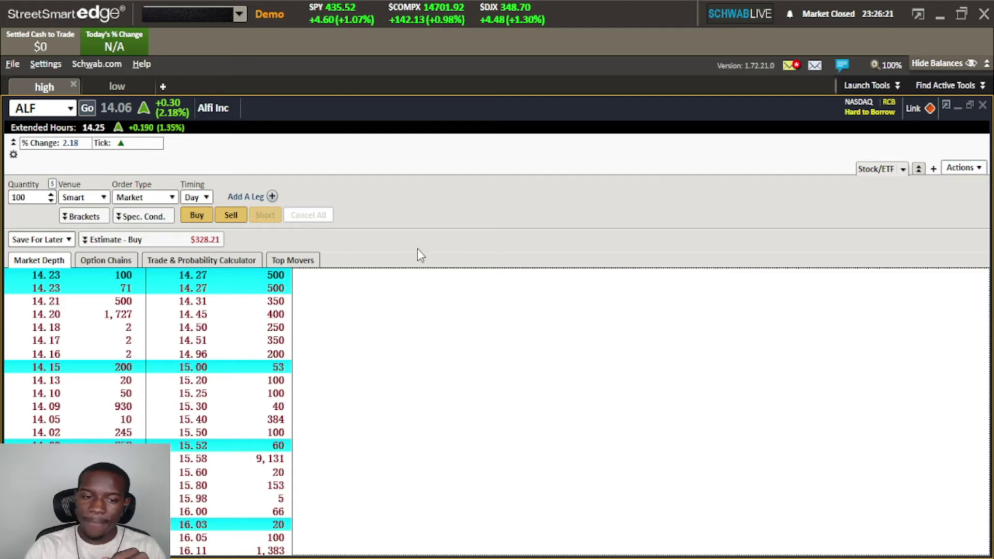
# Set the ALF ticket's quantity to 99 and test the Ctrl+K hotkey to load 100 shares
pyautogui.doubleClick(45, 199)
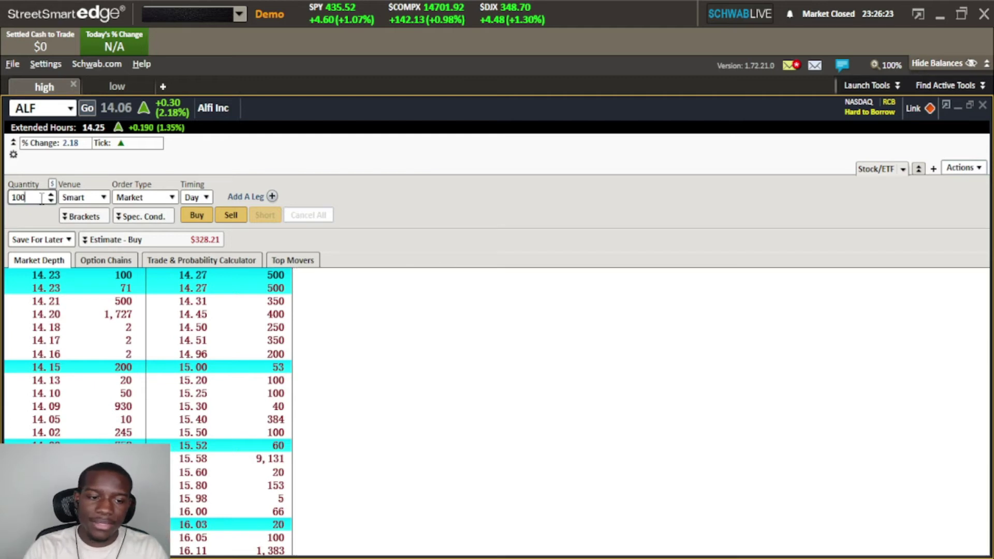
pyautogui.write('99')
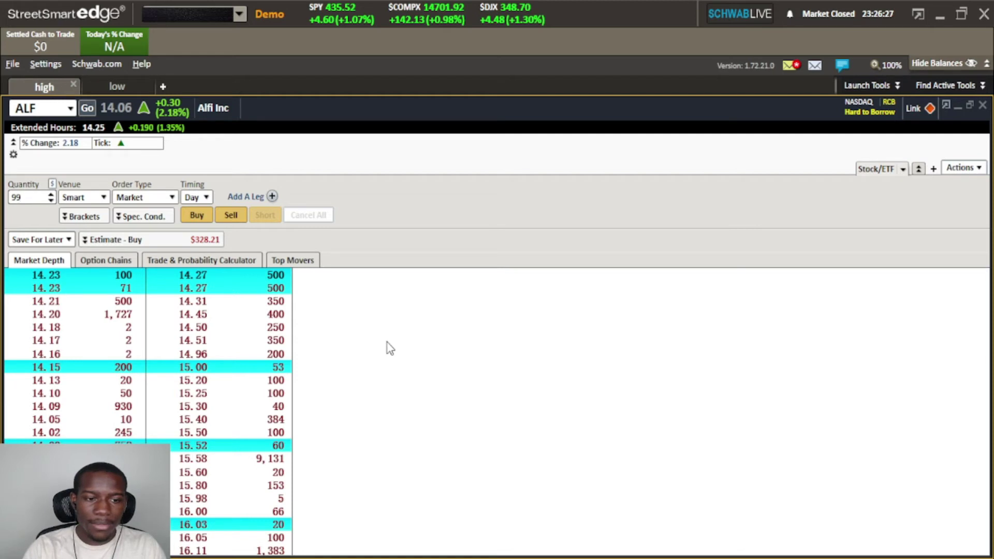
pyautogui.click(397, 321)
pyautogui.press('Up')
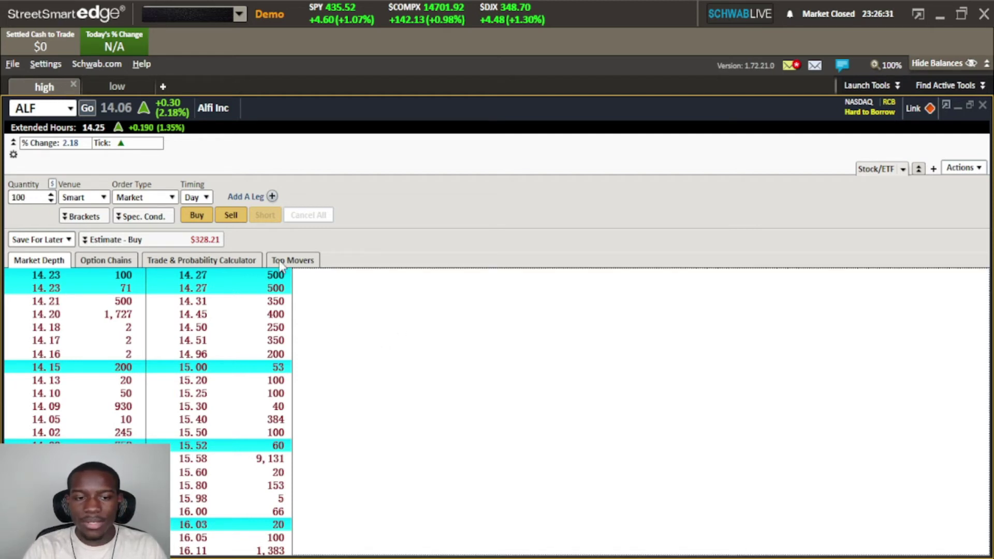
# Reopen the hotkey settings from the trade ticket and change the Ctrl+K hotkey's action type to Load Order Parameters
pyautogui.rightClick(551, 190)
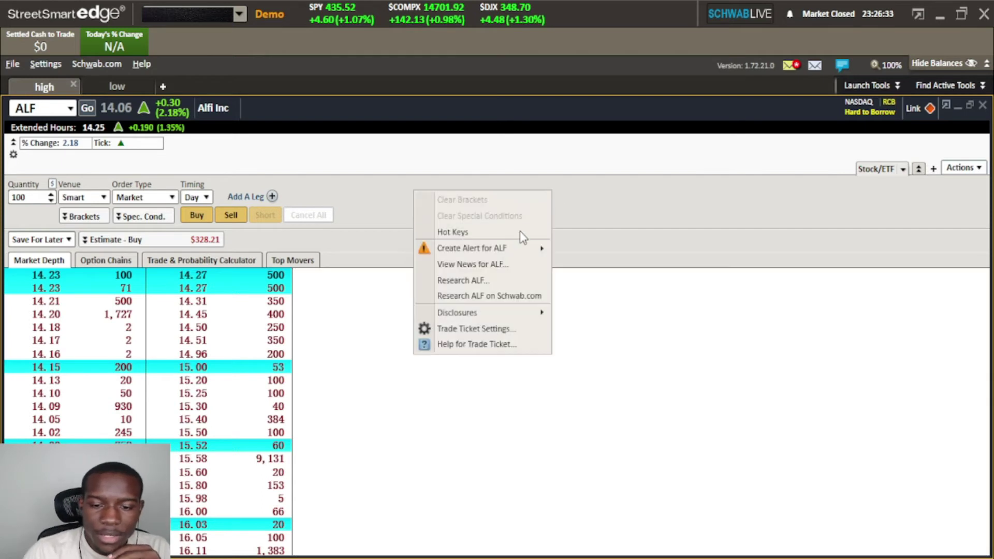
pyautogui.click(517, 233)
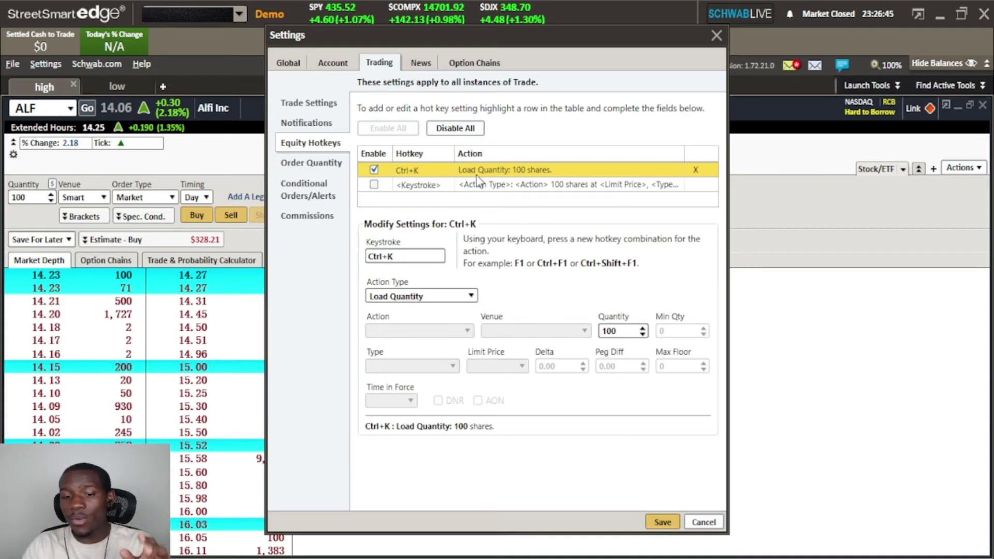
pyautogui.click(471, 297)
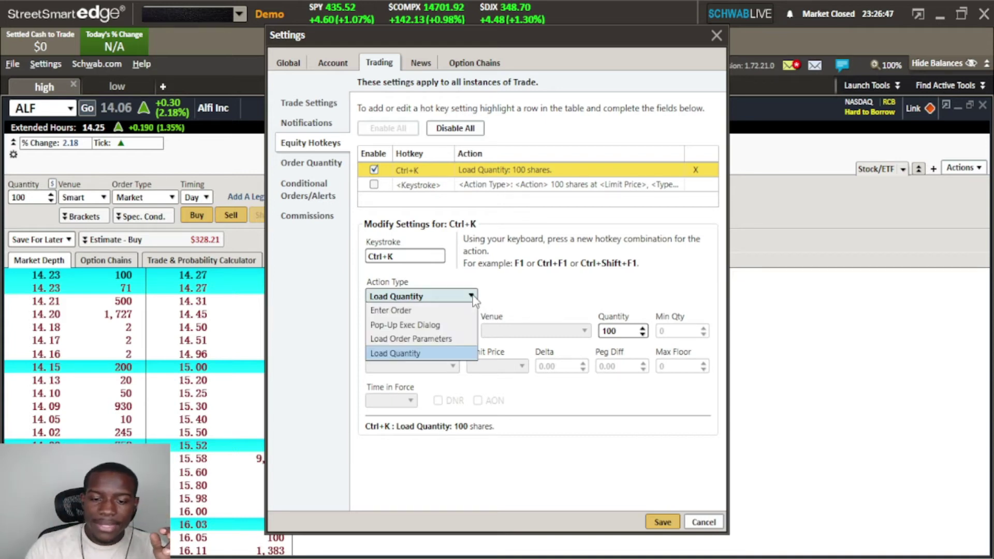
pyautogui.click(455, 339)
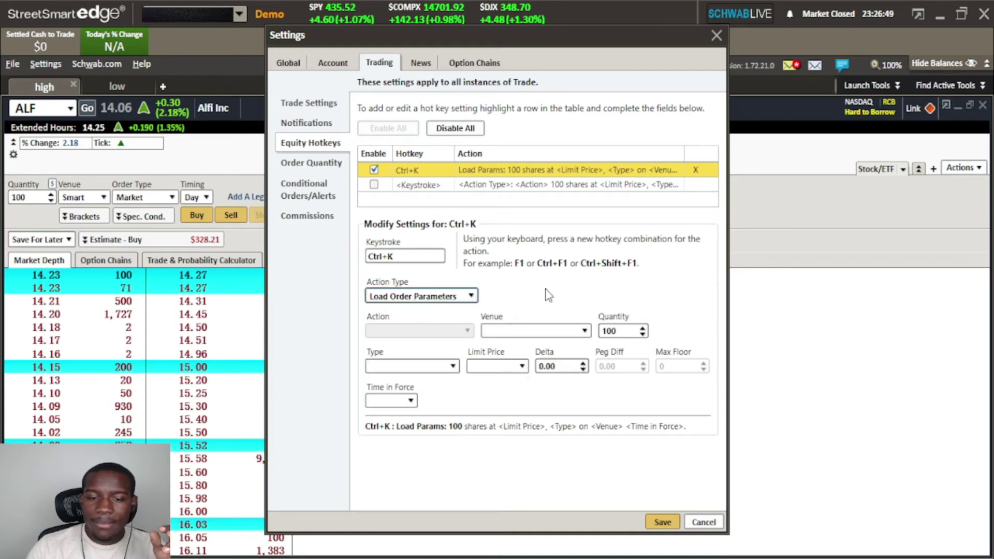
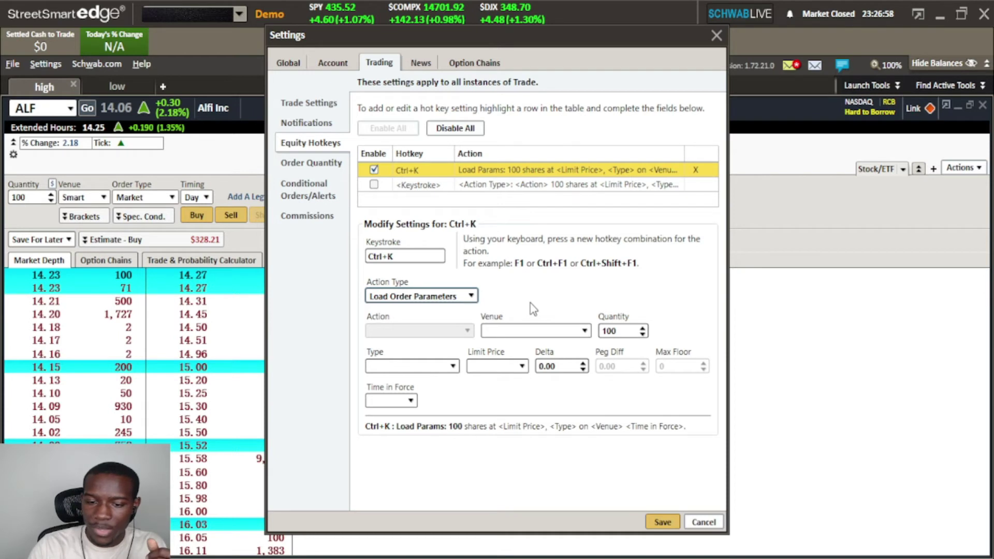
# Configure the Ctrl+K hotkey with venue Pre Market, quantity 25, type Limit and limit price Inside Bid
pyautogui.click(545, 334)
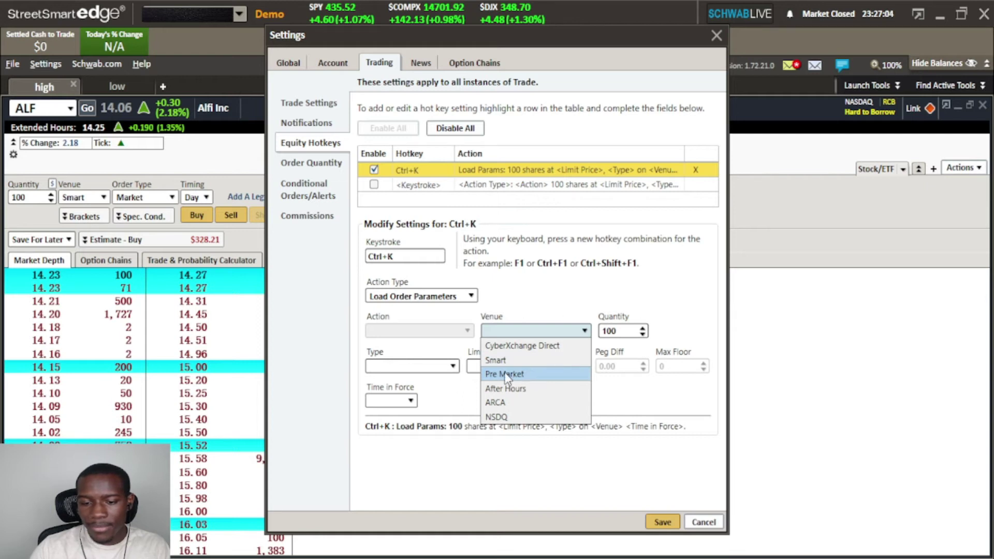
pyautogui.click(523, 375)
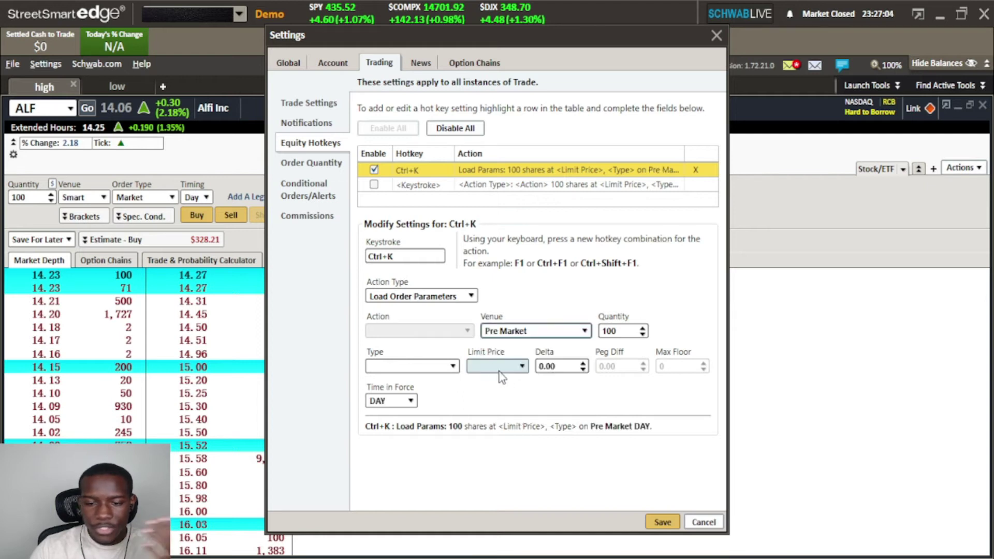
pyautogui.doubleClick(631, 332)
pyautogui.write('250')
pyautogui.press('BackSpace')
pyautogui.click(440, 366)
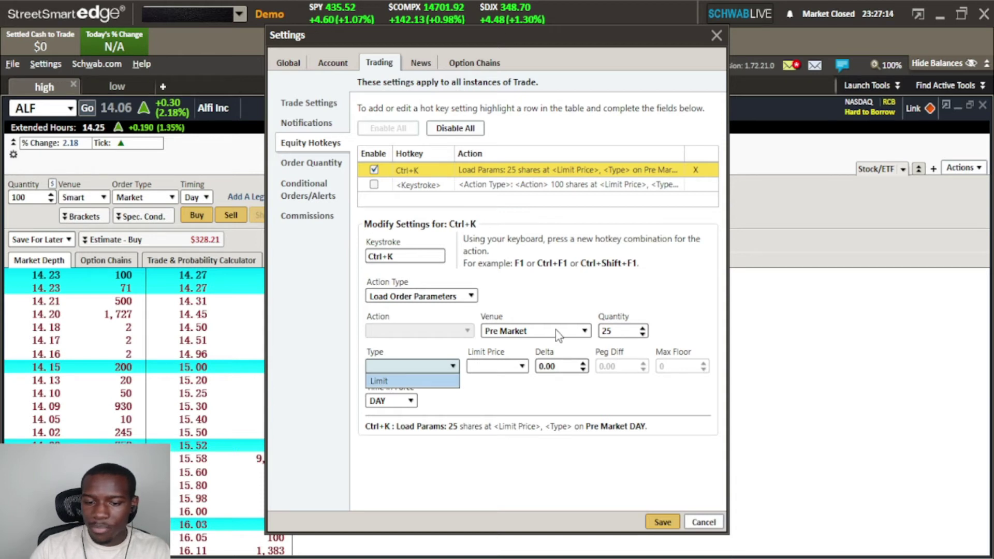
pyautogui.click(450, 389)
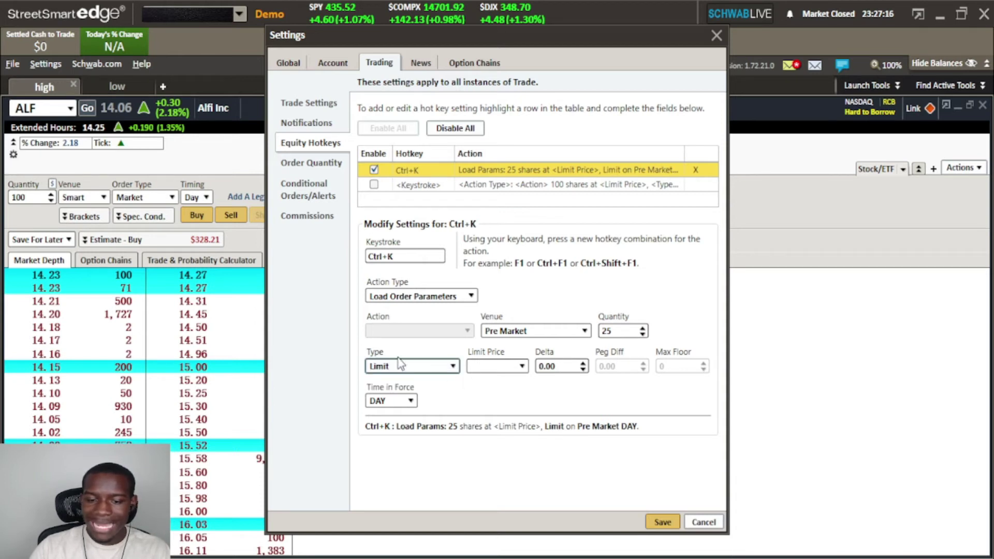
pyautogui.click(514, 366)
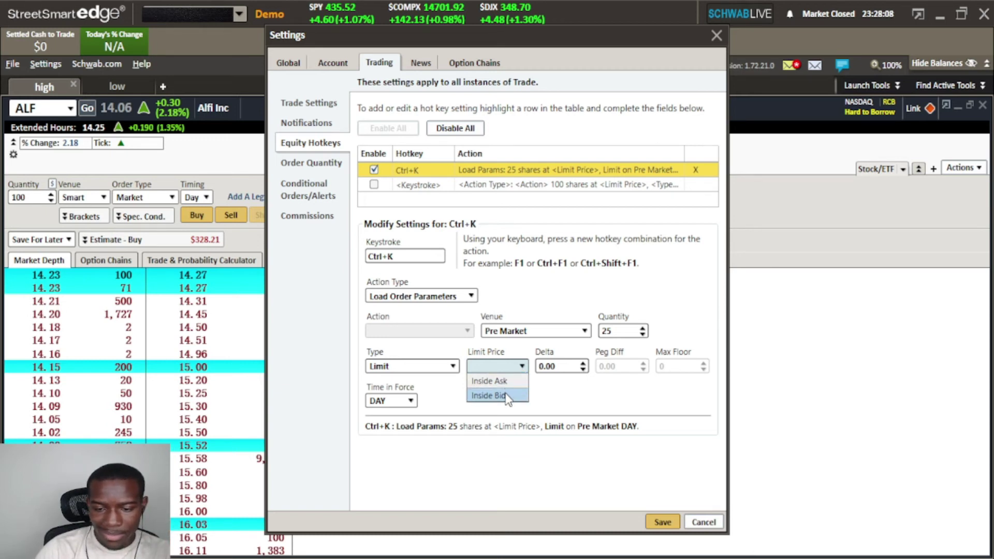
pyautogui.click(507, 396)
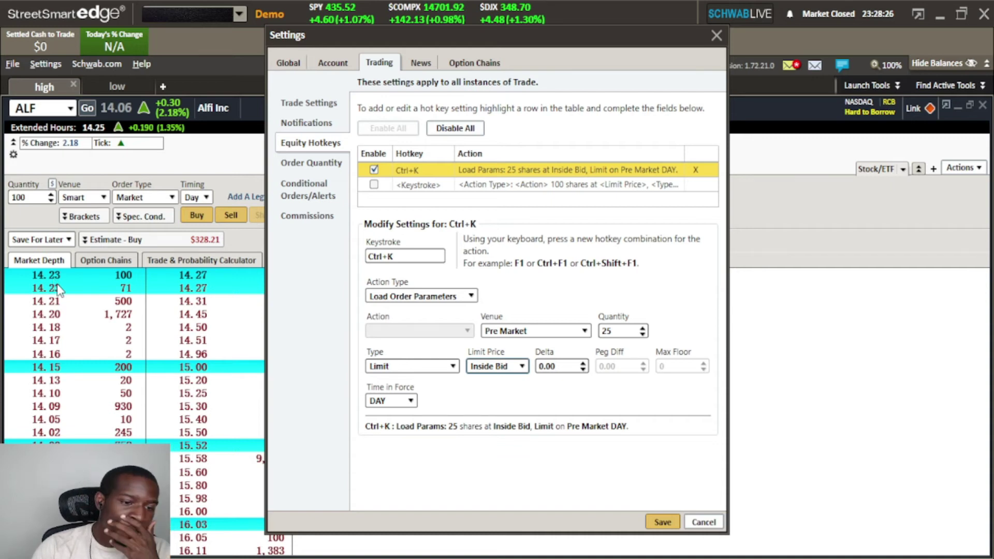
# Raise the Ctrl+K hotkey's limit price delta to +0.05
pyautogui.click(559, 367)
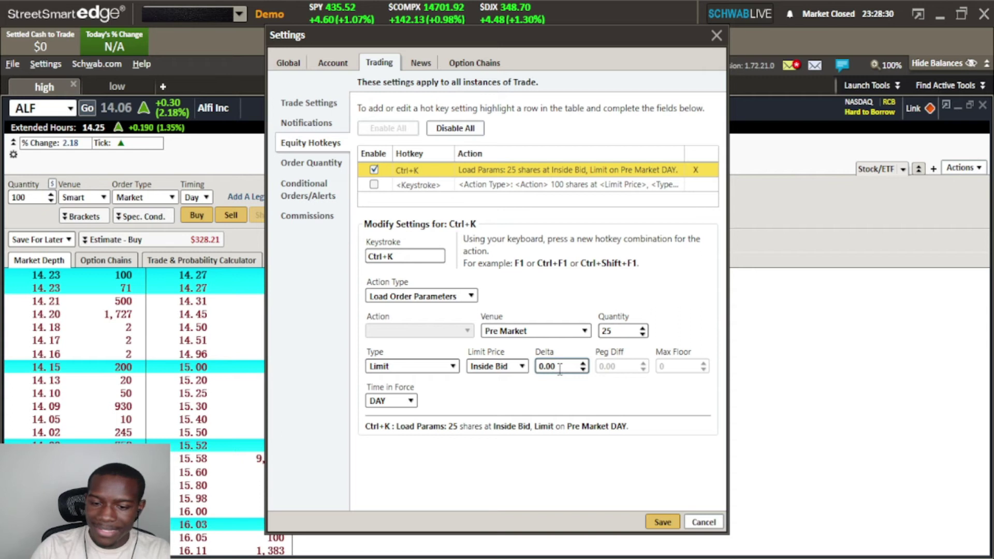
pyautogui.press('Up')
pyautogui.press('Up')
pyautogui.press('Up')
pyautogui.press('Up')
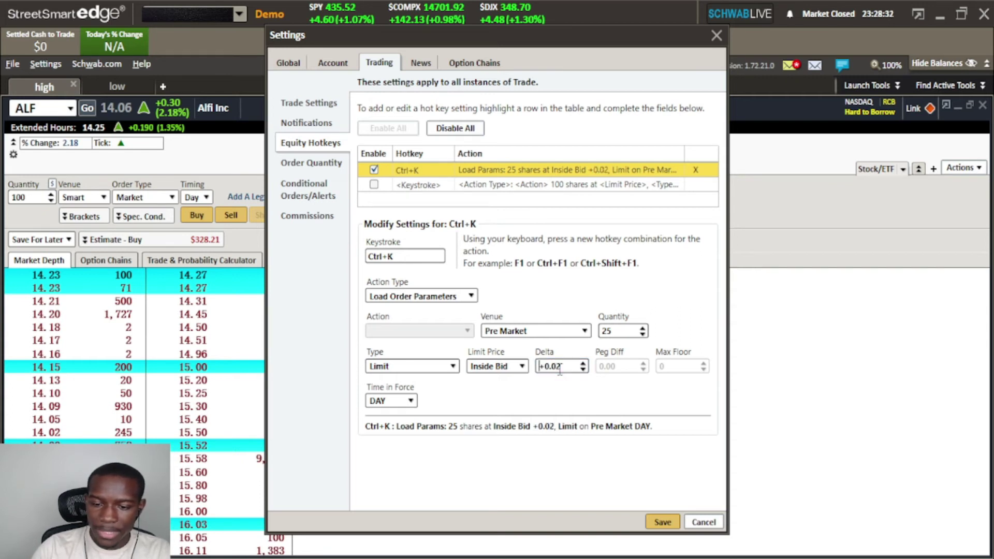
pyautogui.press('Up')
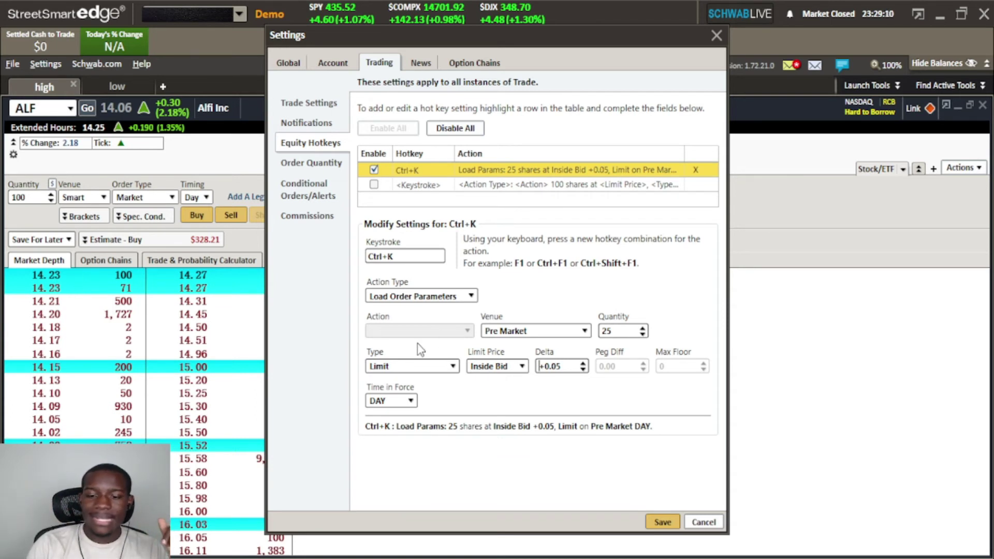
# Set the hotkey's delta to -0.05 with time in force DAY, save it, and test Ctrl+K on the ALF ticket
pyautogui.click(568, 366)
pyautogui.scroll(-9, 568, 366)
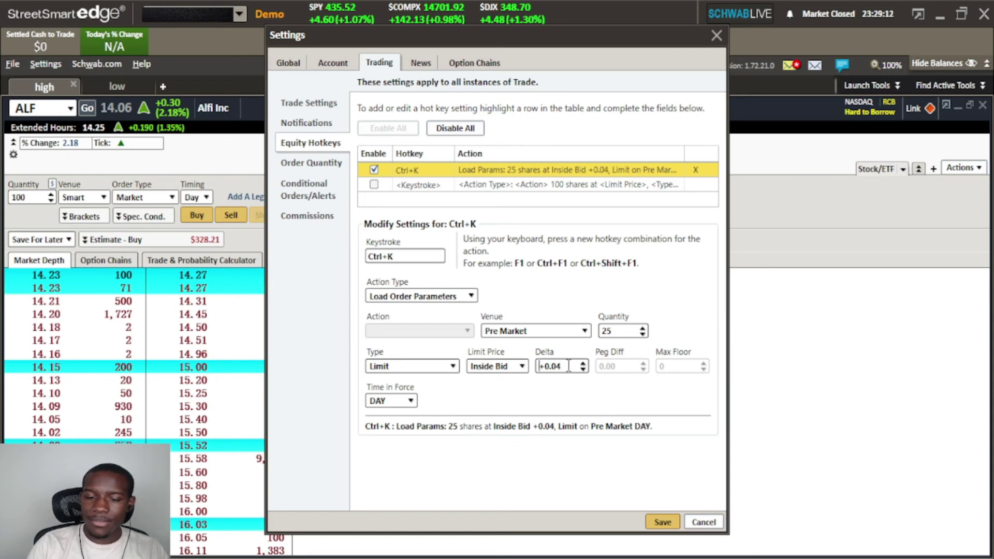
pyautogui.scroll(-1, 568, 366)
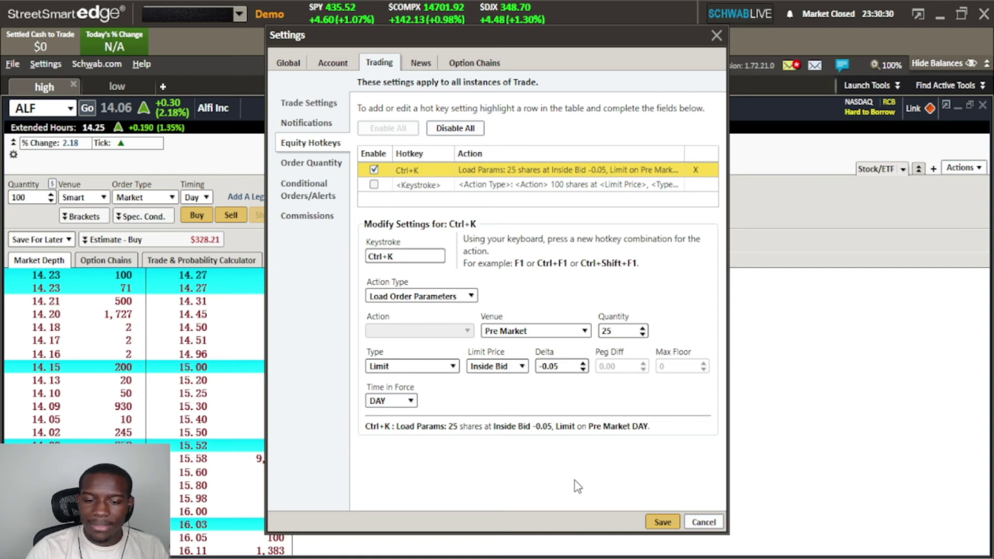
pyautogui.click(379, 400)
pyautogui.click(381, 401)
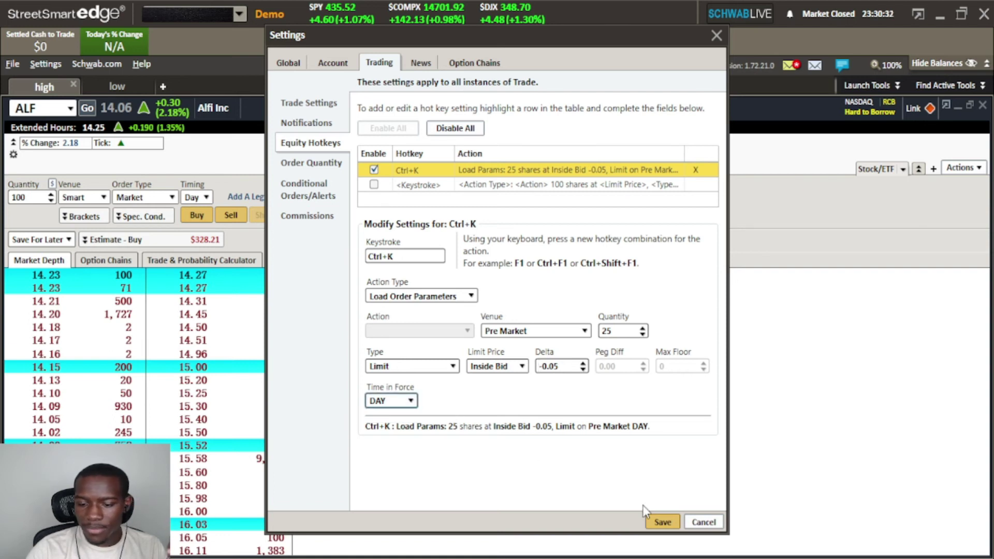
pyautogui.click(662, 522)
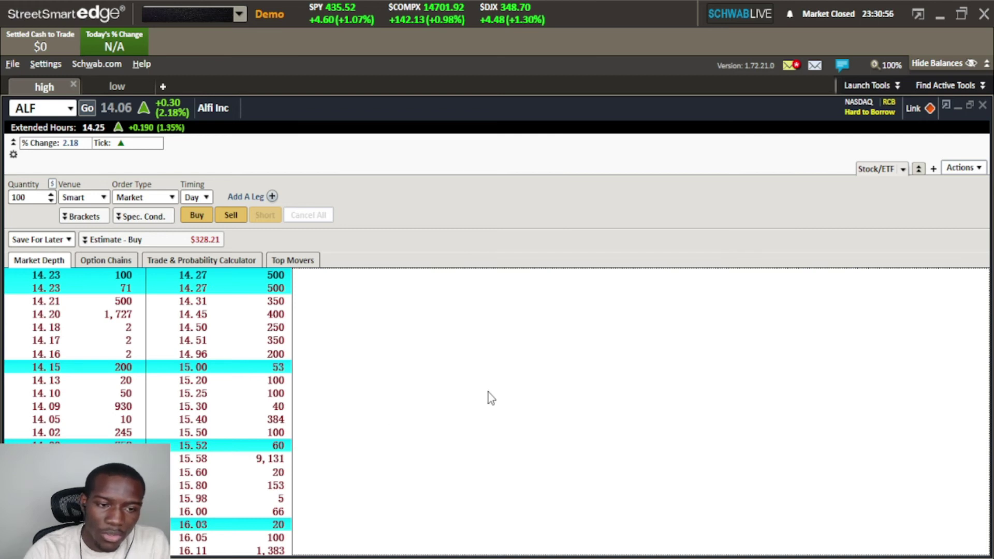
pyautogui.press('F1')
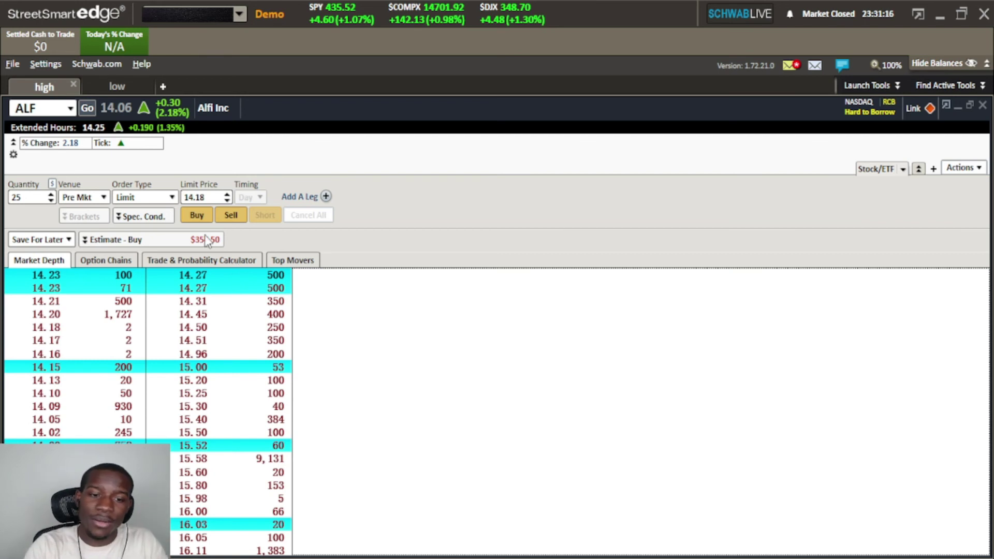
# Reopen the hotkey settings, change Ctrl+K's action type to Pop-Up Exec Dialog with the Buy action, and save
pyautogui.rightClick(446, 207)
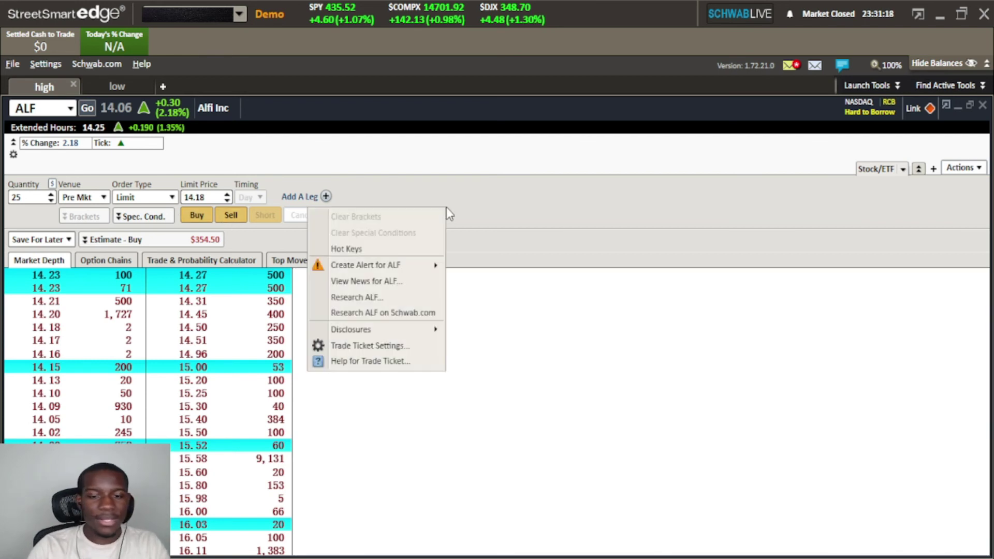
pyautogui.click(397, 253)
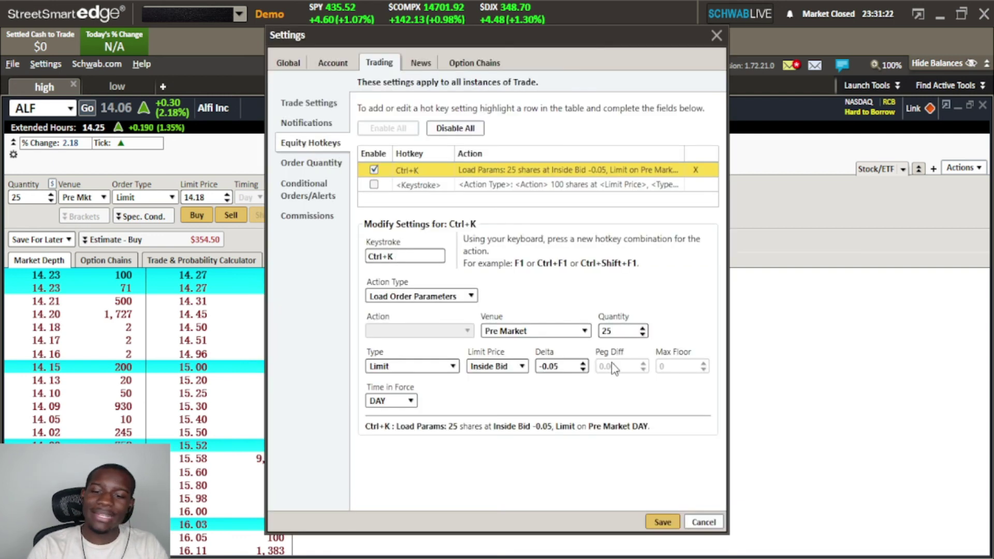
pyautogui.click(475, 298)
pyautogui.click(443, 324)
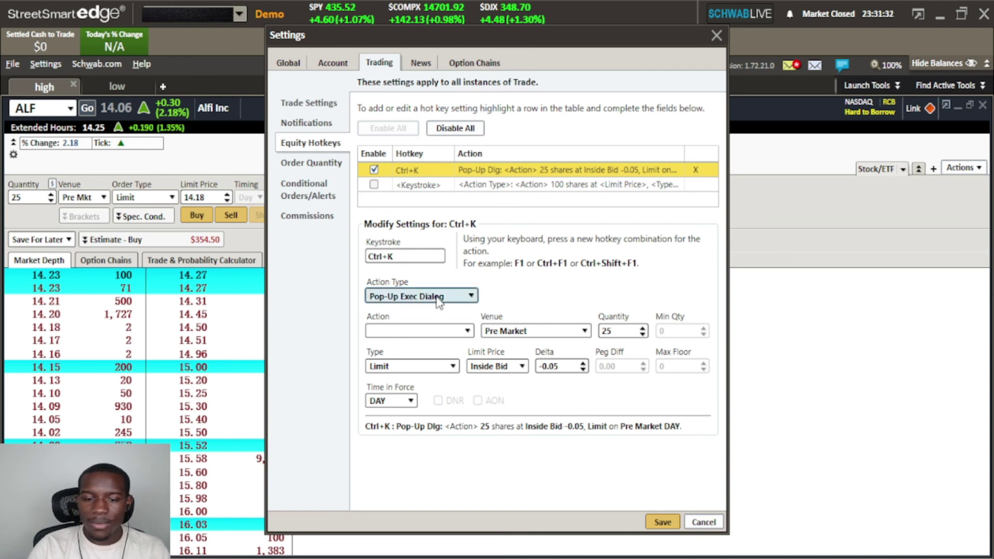
pyautogui.click(452, 334)
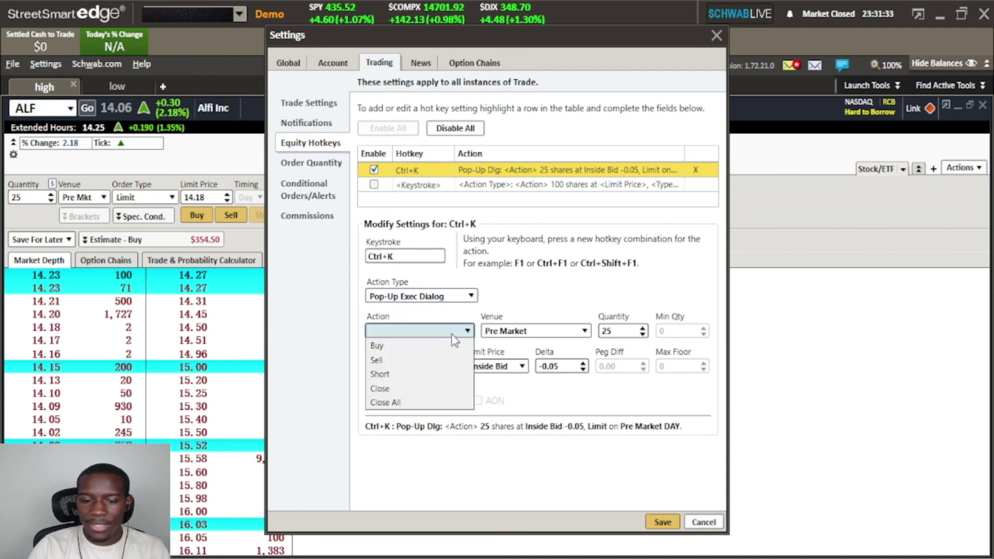
pyautogui.click(412, 345)
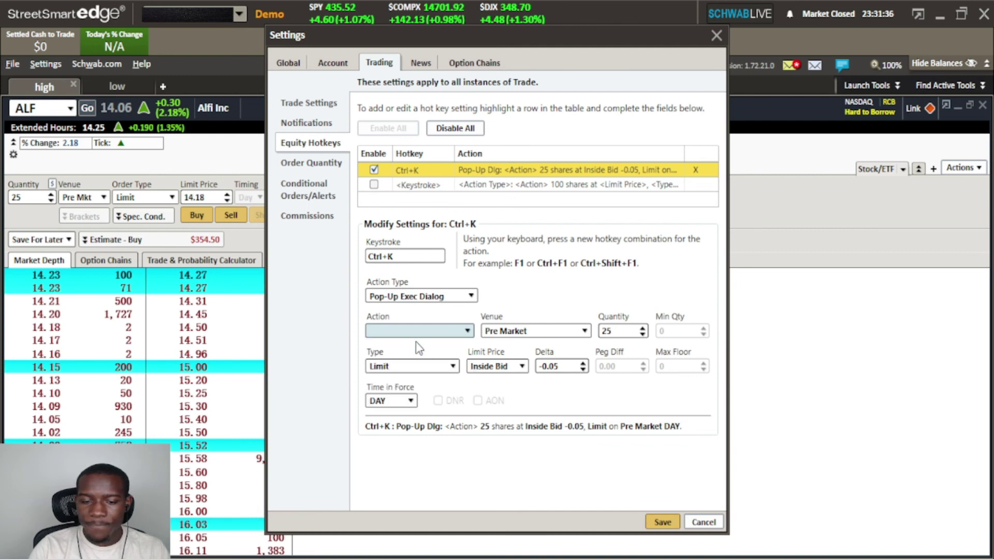
pyautogui.click(660, 521)
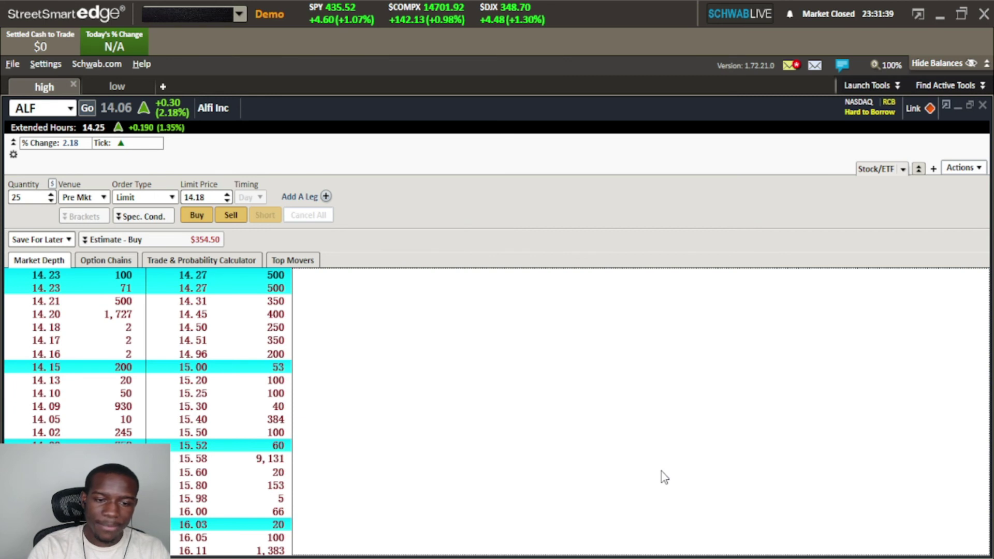
# Test the Ctrl+K hotkey to bring up the Buy ALF order dialog, and close it without placing the order
pyautogui.hotkey('ctrl', 'b')
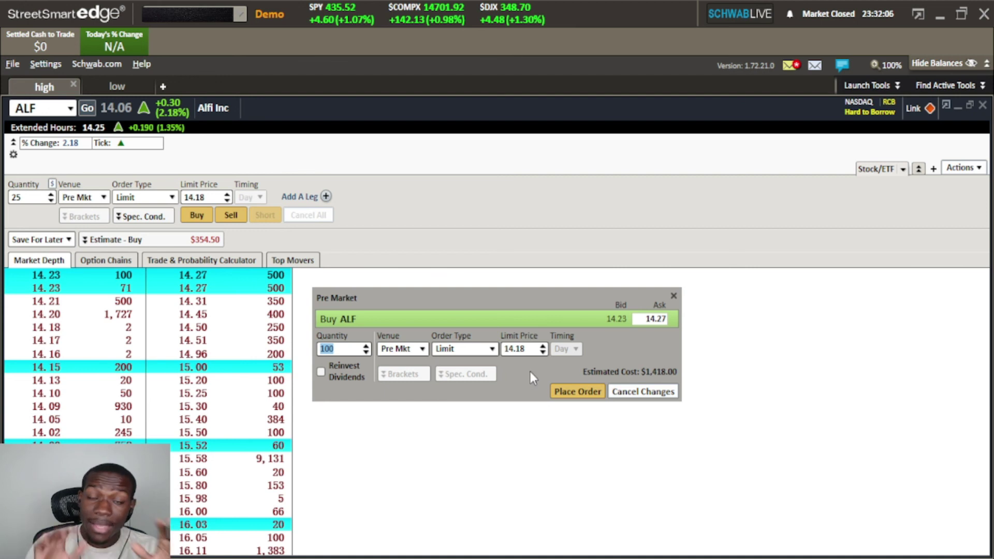
pyautogui.click(673, 295)
# Reopen the hotkey settings and review the available action types for Ctrl+K, keeping Pop-Up Exec Dialog selected
pyautogui.rightClick(447, 198)
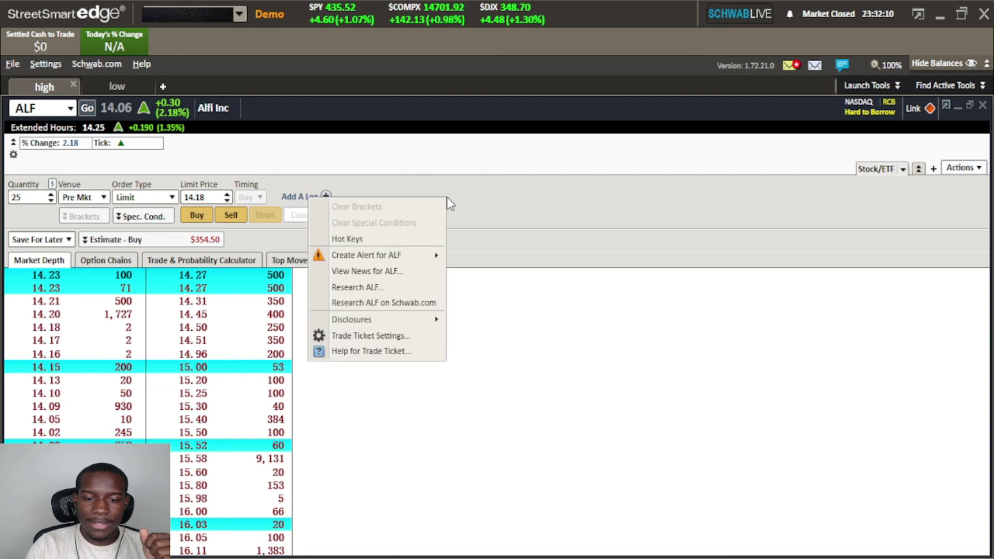
pyautogui.click(397, 239)
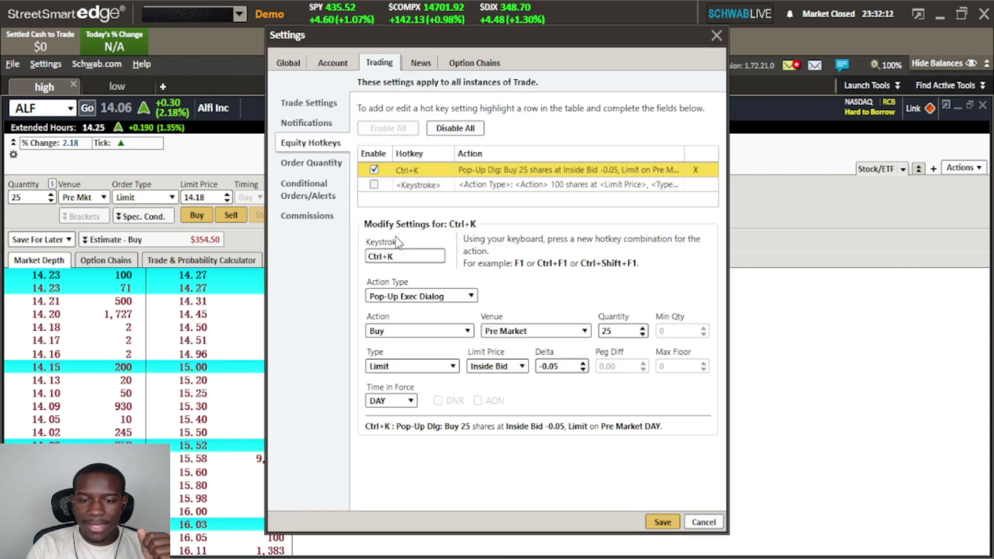
pyautogui.click(465, 296)
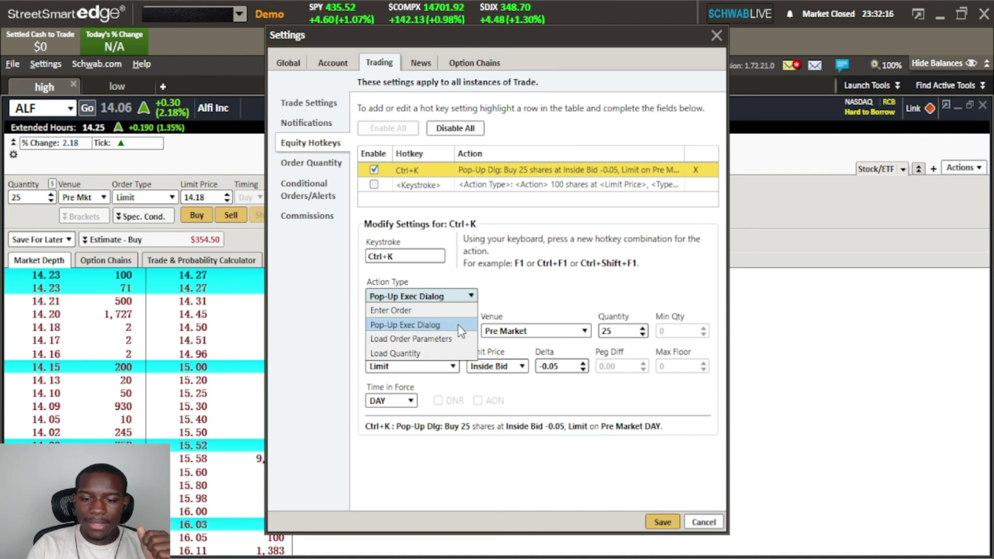
pyautogui.click(459, 326)
pyautogui.click(449, 298)
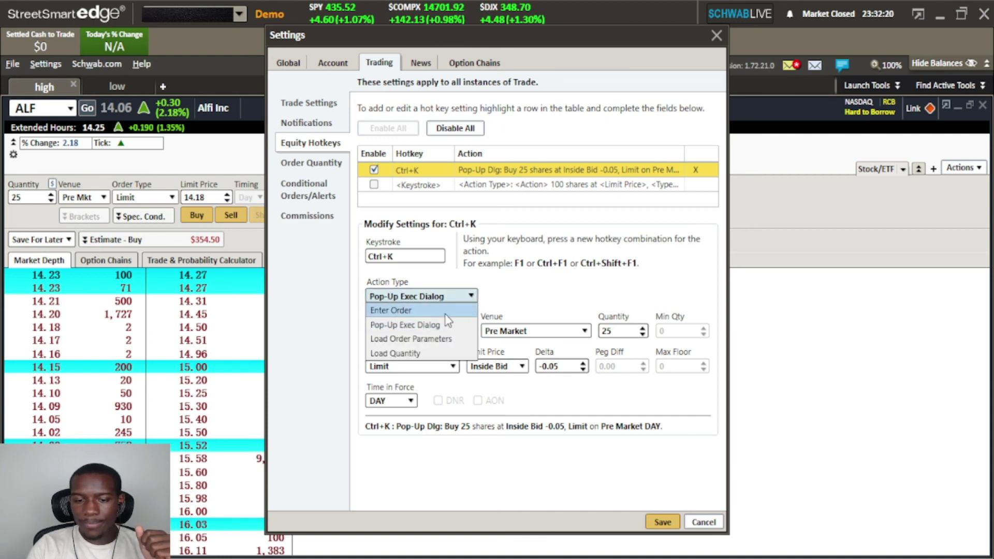
pyautogui.click(531, 289)
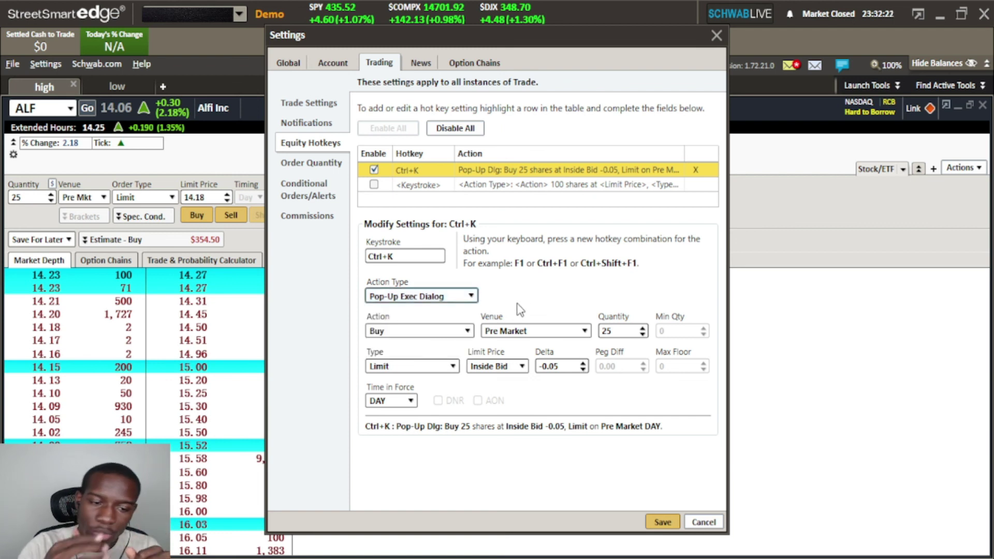